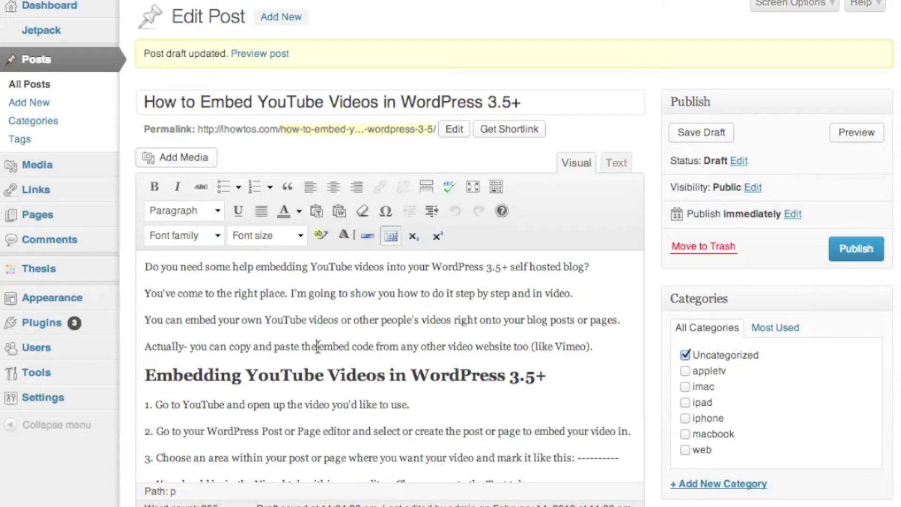
scroll(330, 312, down, 3)
scroll(331, 313, down, 4)
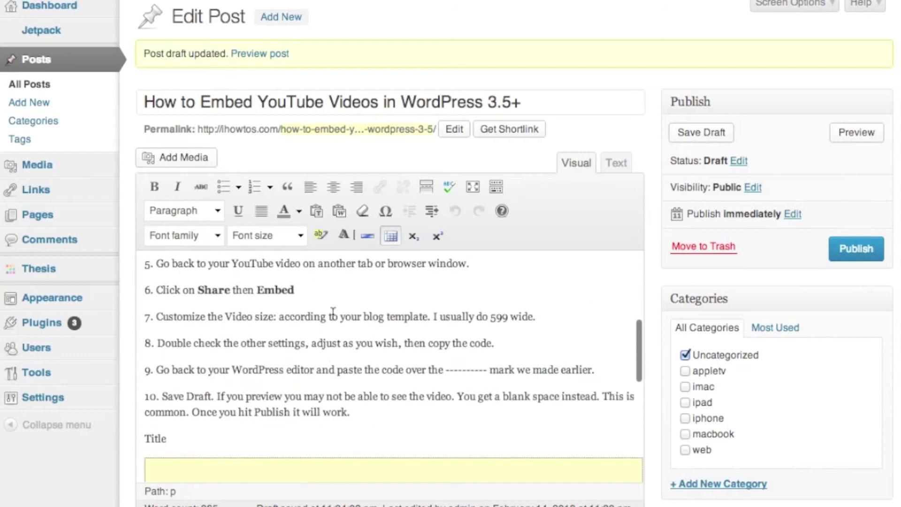
scroll(334, 313, up, 4)
scroll(333, 313, up, 2)
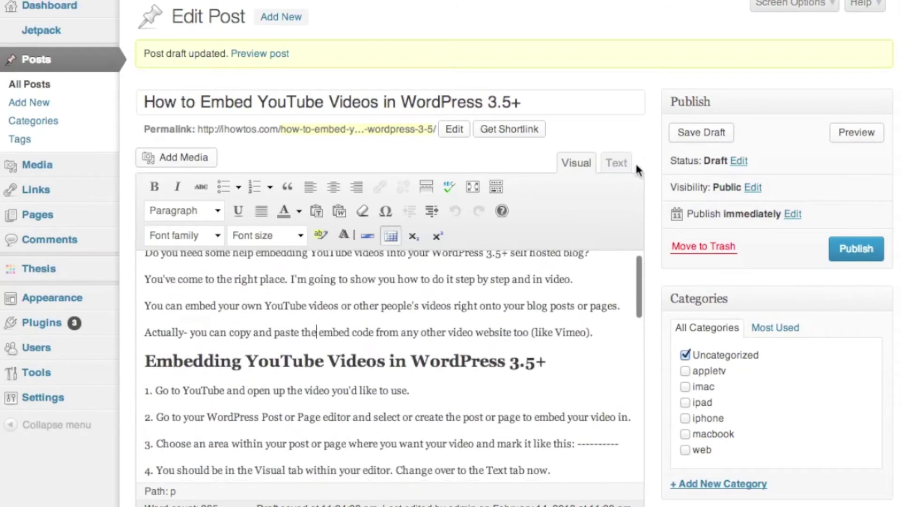
Delete the old YouTube iframe embed code and its Title label from the post's HTML
click(616, 166)
scroll(444, 323, down, 3)
scroll(443, 323, down, 3)
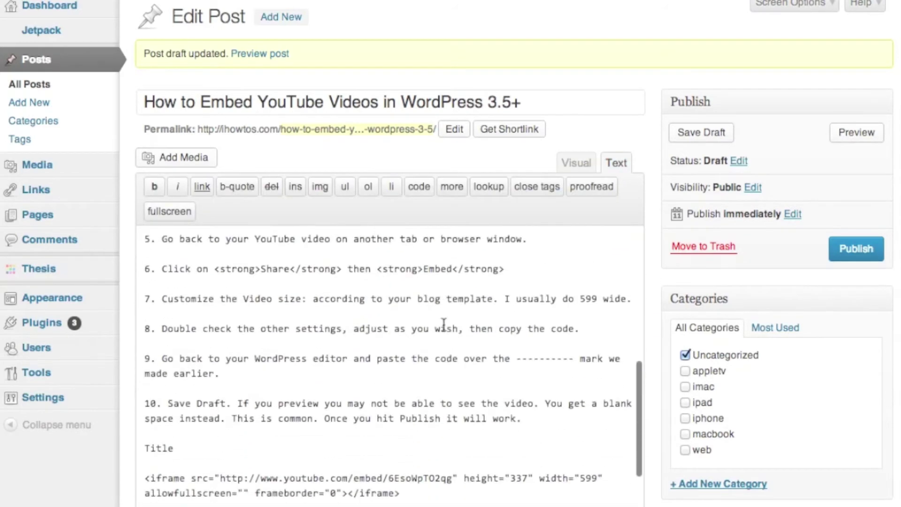
scroll(444, 323, down, 3)
scroll(444, 323, down, 3)
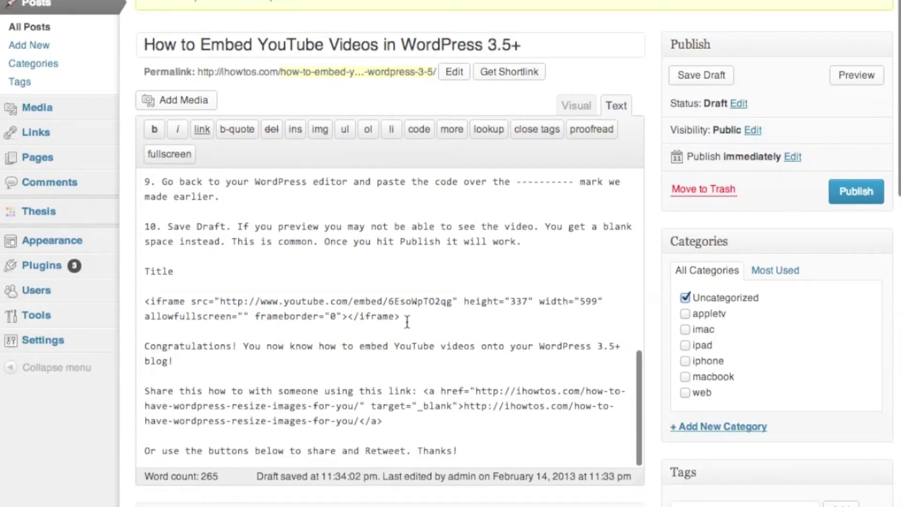
drag(408, 322, 140, 302)
key(BackSpace)
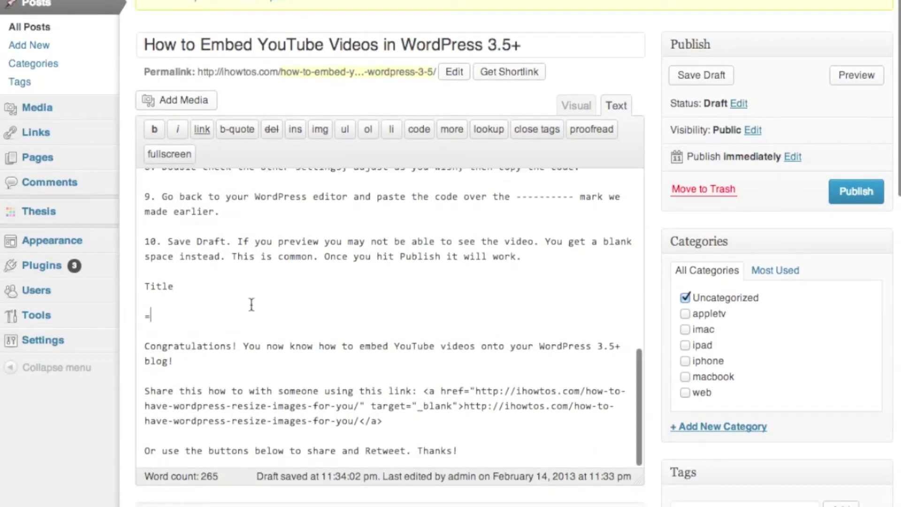
text(=)
key(BackSpace)
key(BackSpace)
key(BackSpace)
key(BackSpace)
key(BackSpace)
key(BackSpace)
key(BackSpace)
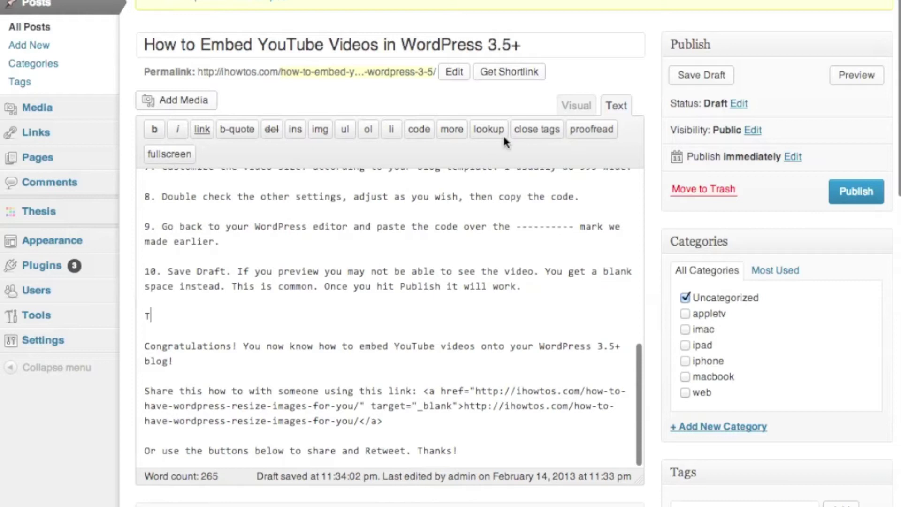
key(BackSpace)
key(BackSpace)
In the Visual view, add a 'Title' line and a dashed placeholder row below step 10
click(576, 105)
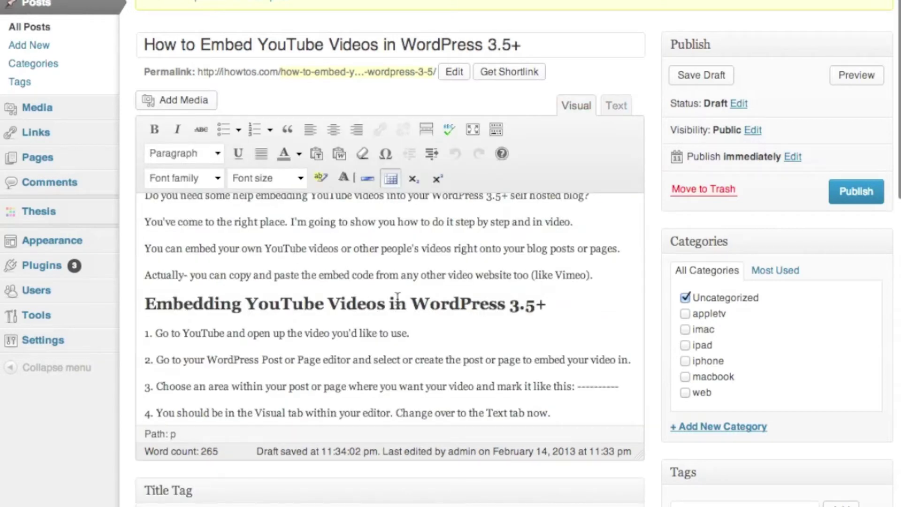
scroll(394, 310, down, 2)
scroll(391, 310, down, 4)
scroll(389, 309, down, 4)
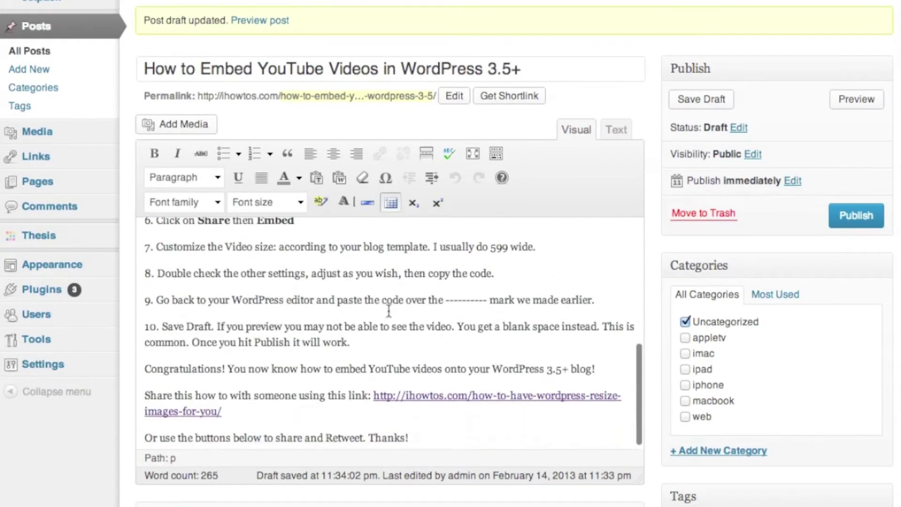
scroll(389, 310, down, 3)
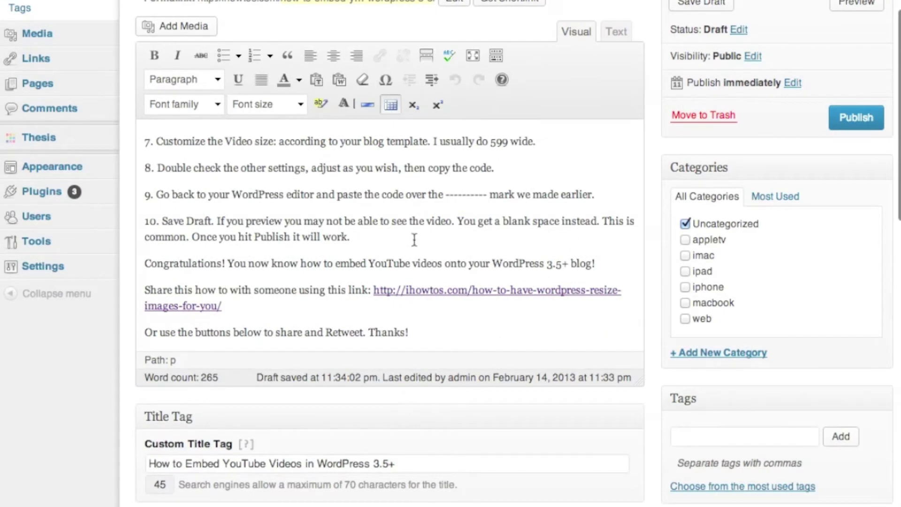
key(Return)
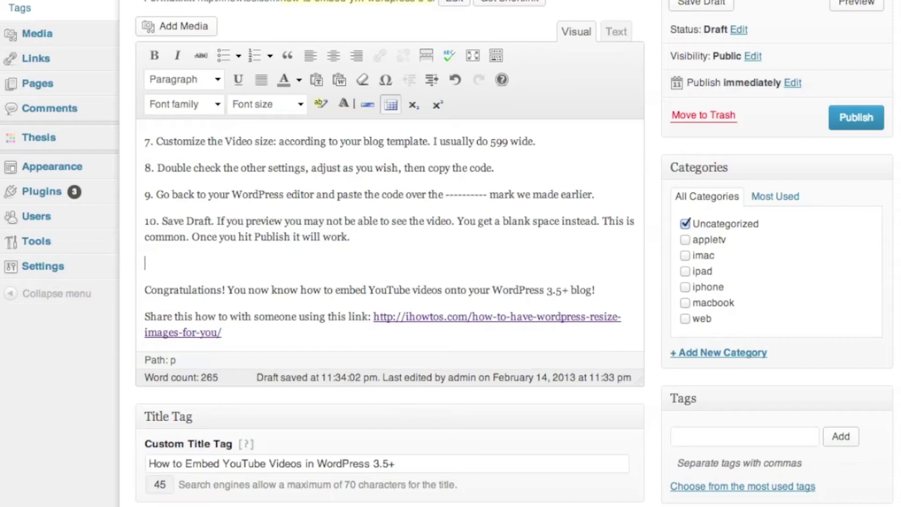
text(Title)
key(Return)
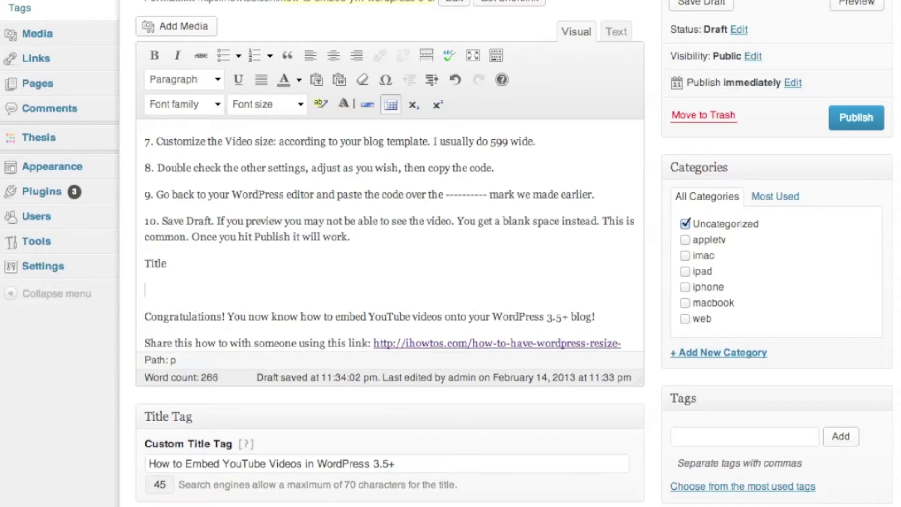
text(-----)
text(--------)
text(-------------------)
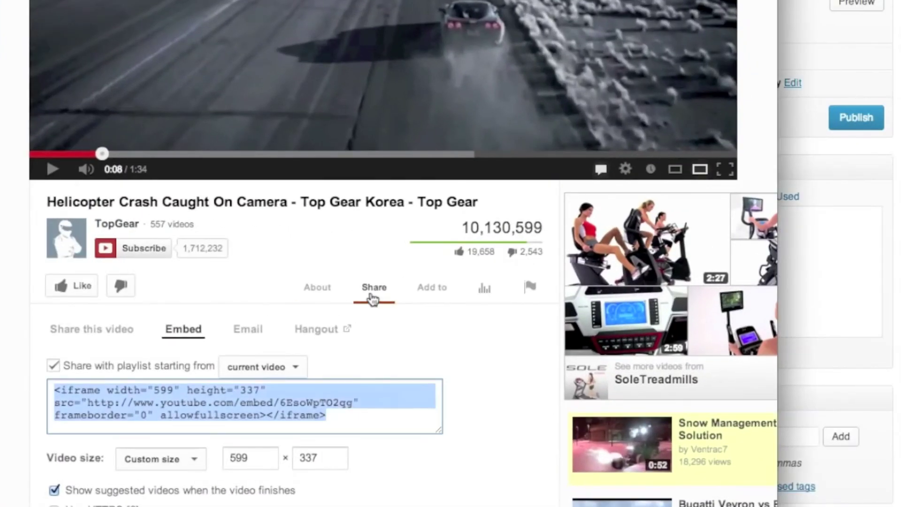
scroll(370, 291, up, 2)
scroll(371, 291, up, 2)
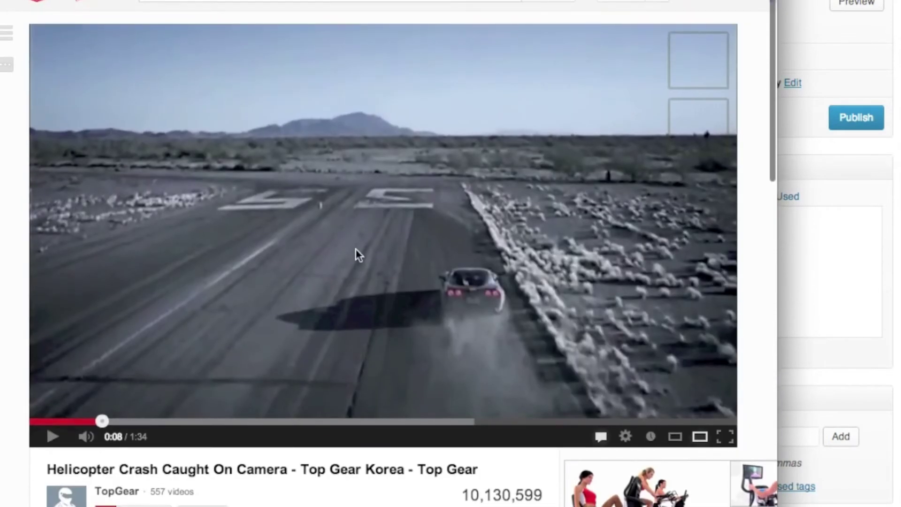
scroll(305, 261, down, 2)
scroll(315, 282, down, 2)
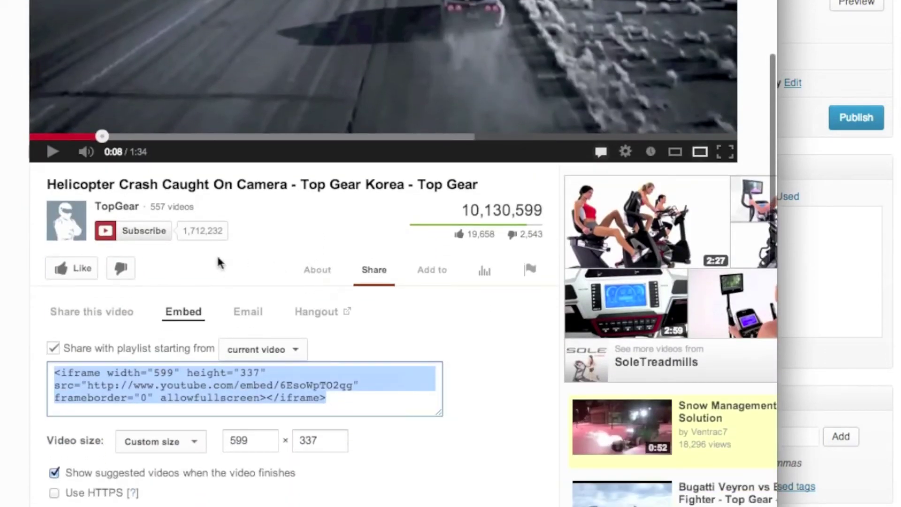
Show the About description of the Top Gear Korea helicopter crash video
click(315, 279)
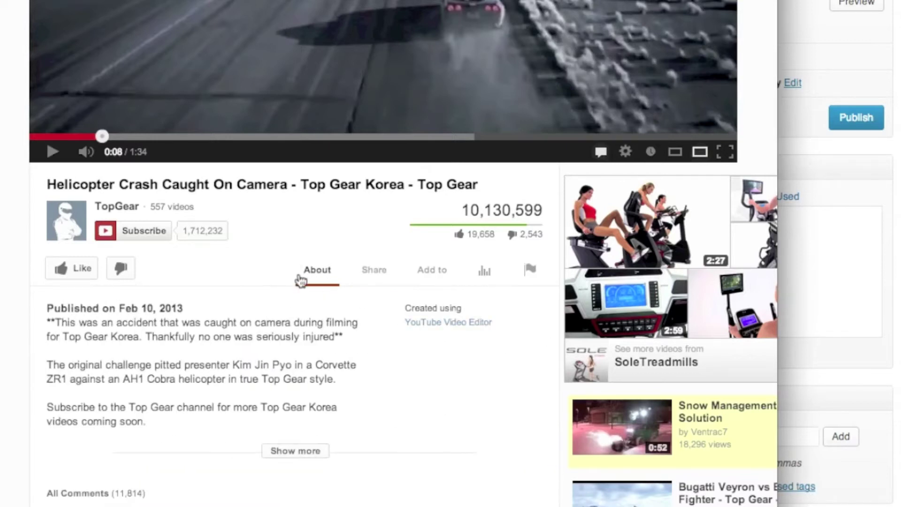
scroll(296, 276, down, 1)
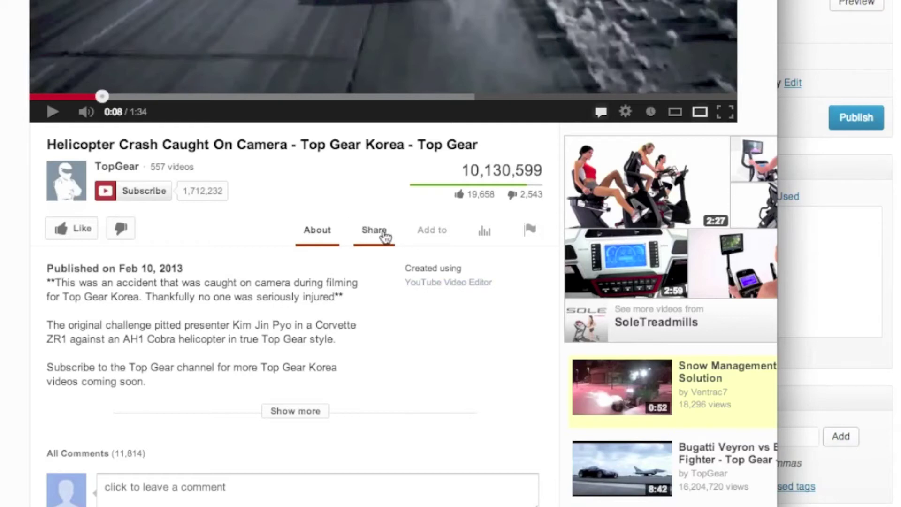
Get the video's embed code from Share, sized to width 599 and height 337
click(384, 237)
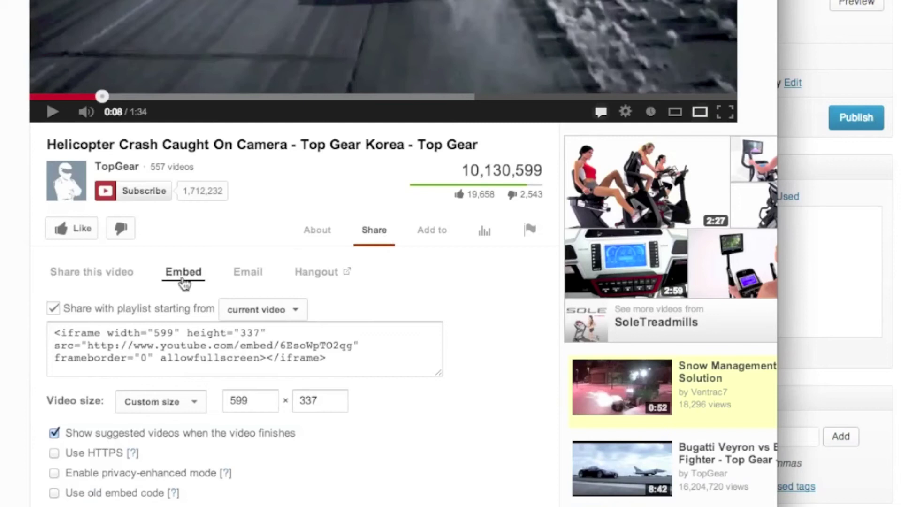
click(113, 277)
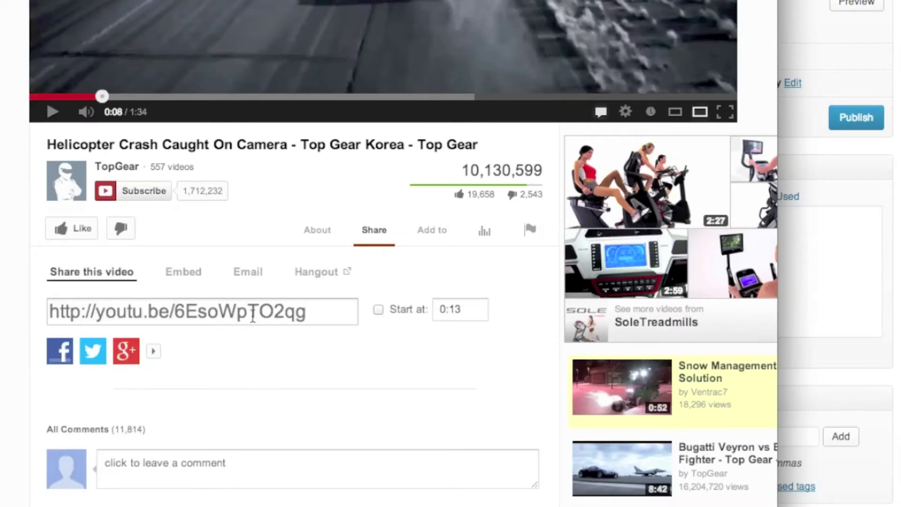
click(185, 280)
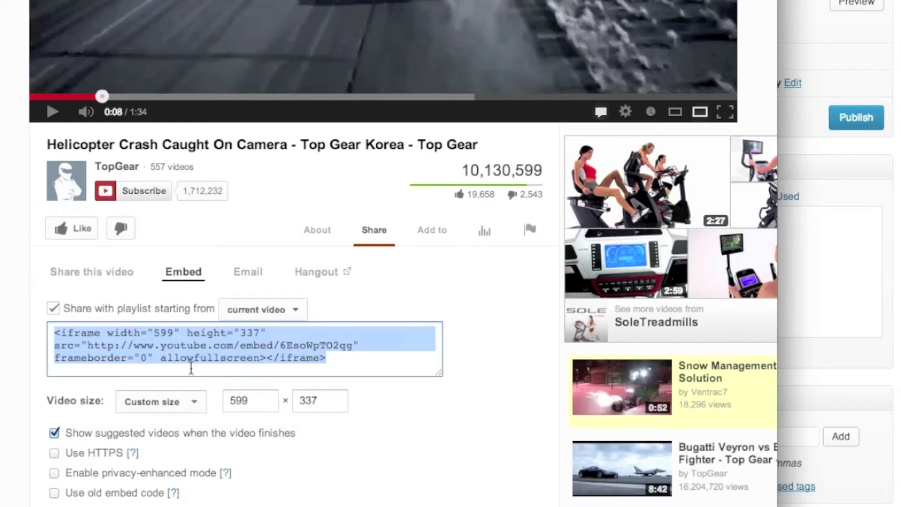
click(258, 399)
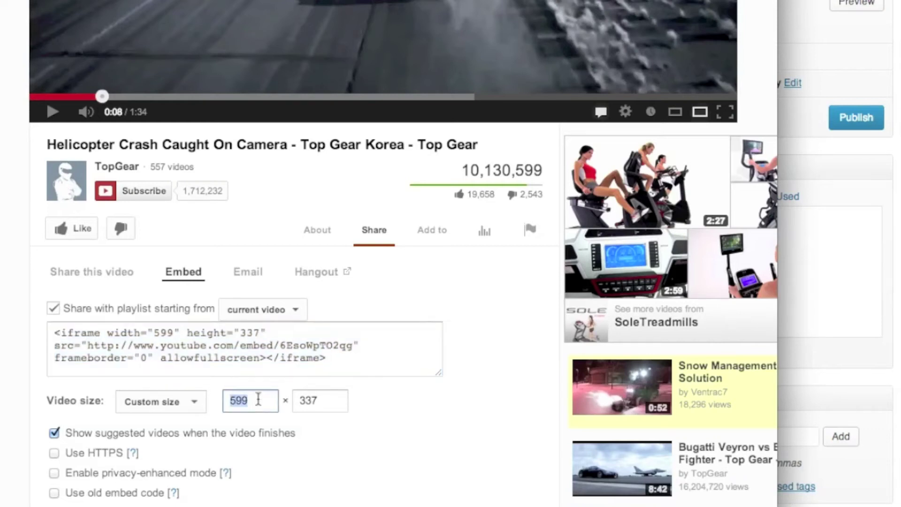
text(599)
key(Tab)
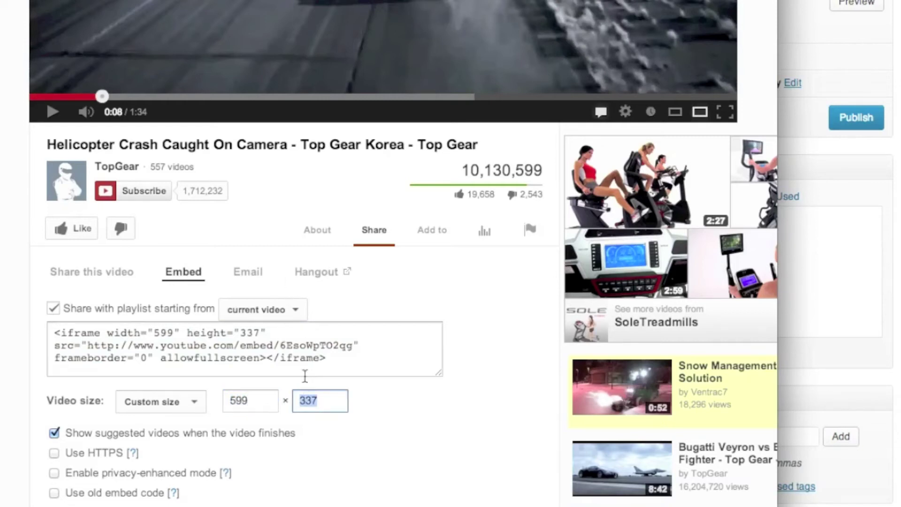
Select the entire iframe embed code so it is ready to copy
click(168, 347)
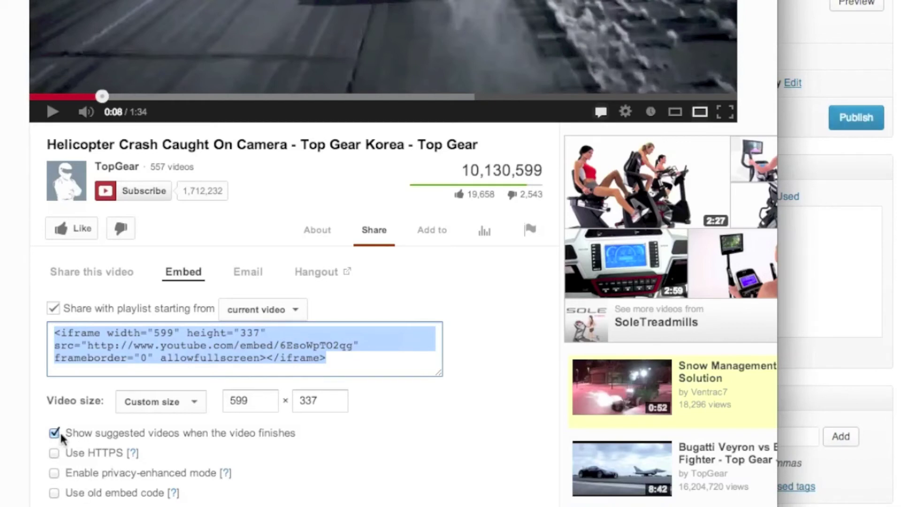
double_click(195, 334)
Bring the WordPress post editor back and place the cursor at the end of the dashed line
click(827, 189)
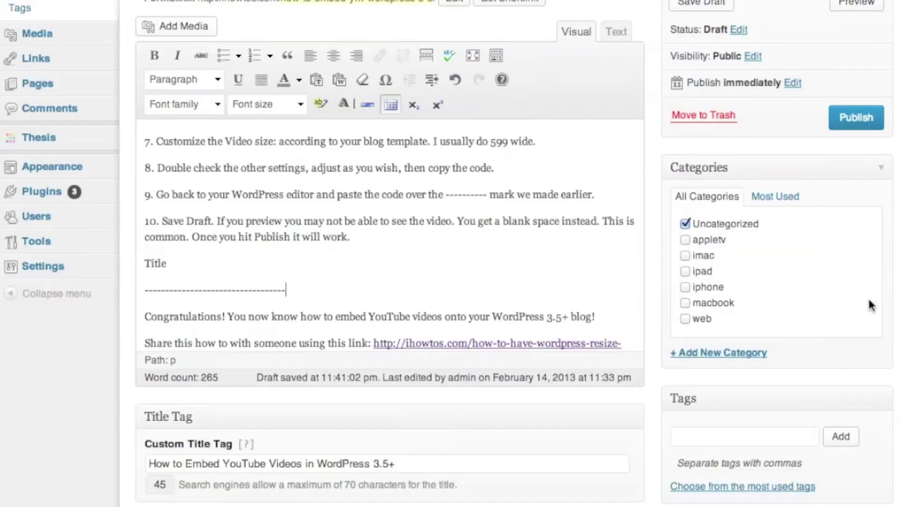
key(Home)
scroll(343, 242, down, 2)
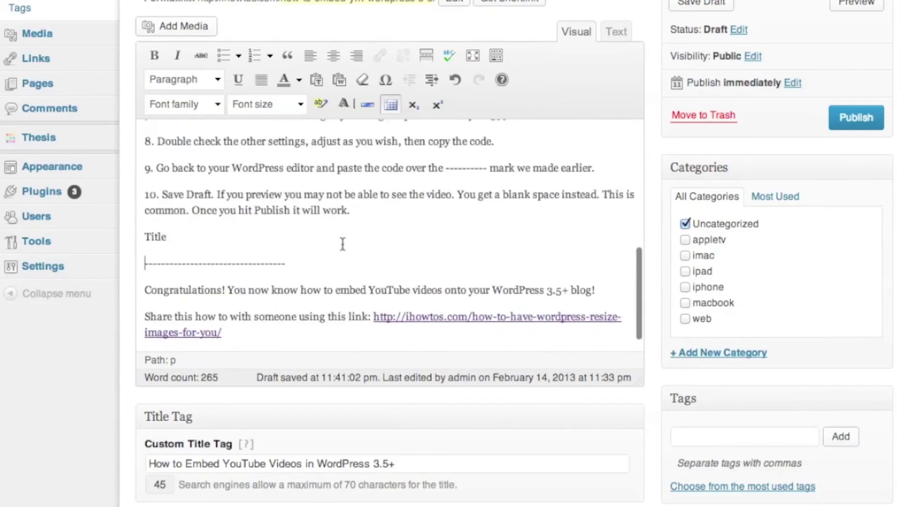
scroll(342, 246, down, 1)
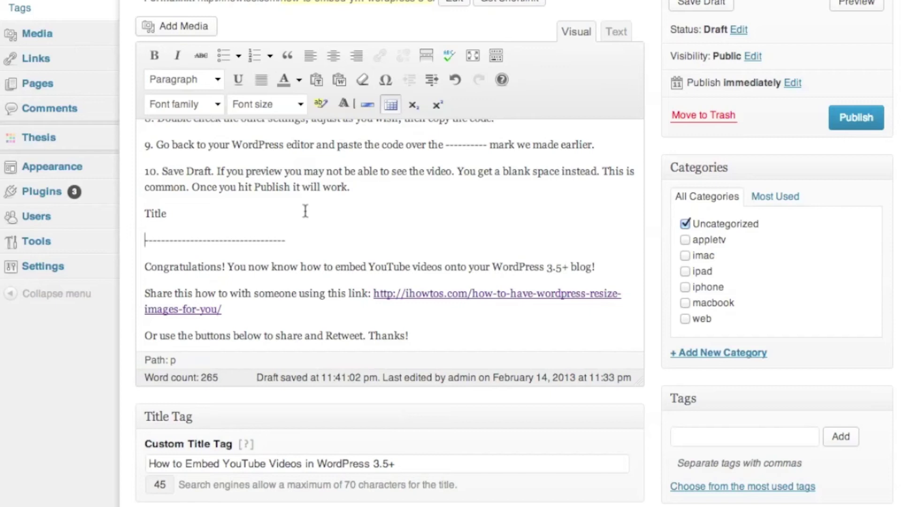
click(289, 238)
In the HTML view, paste the YouTube iframe embed code over the dashed placeholder line
click(616, 32)
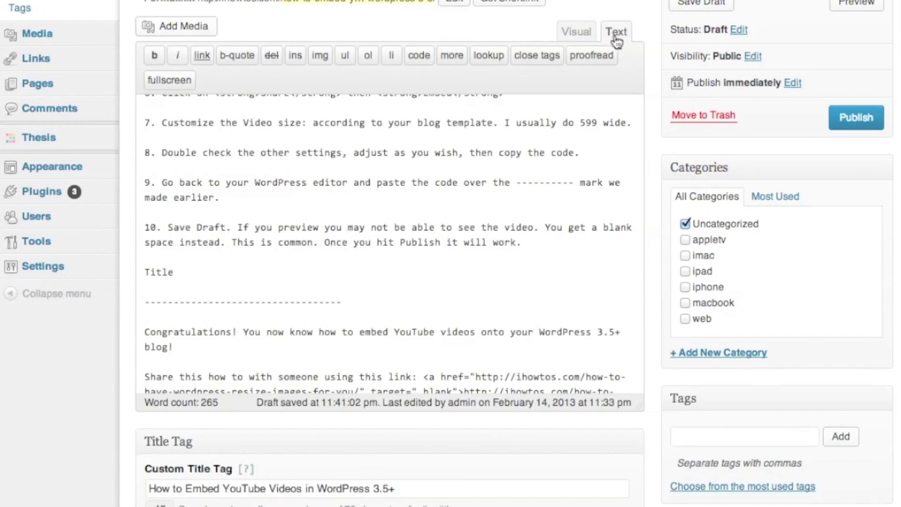
scroll(327, 196, down, 2)
scroll(327, 195, down, 3)
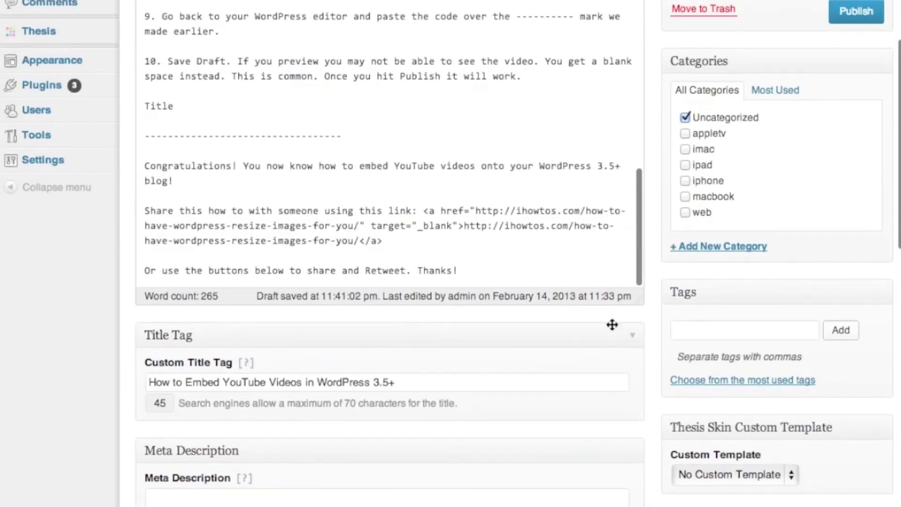
scroll(657, 319, up, 3)
scroll(341, 262, up, 4)
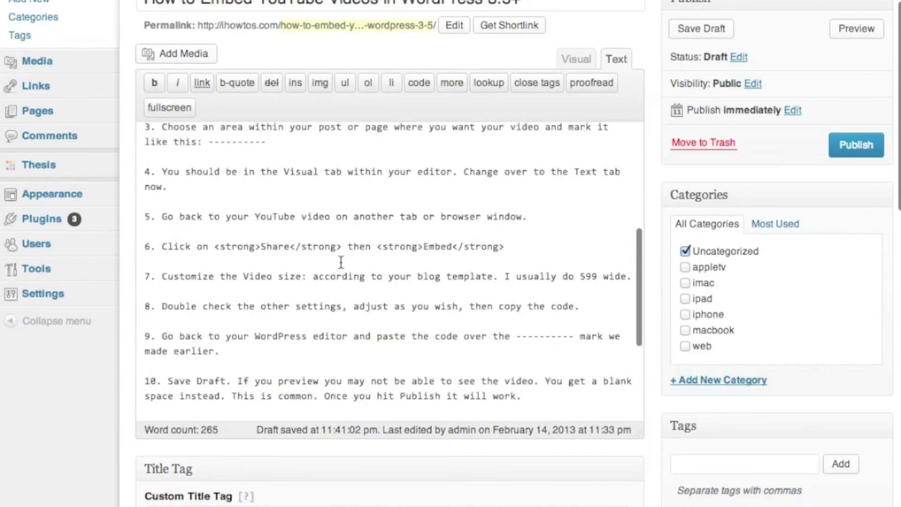
scroll(341, 262, up, 1)
scroll(341, 262, down, 5)
scroll(353, 246, down, 1)
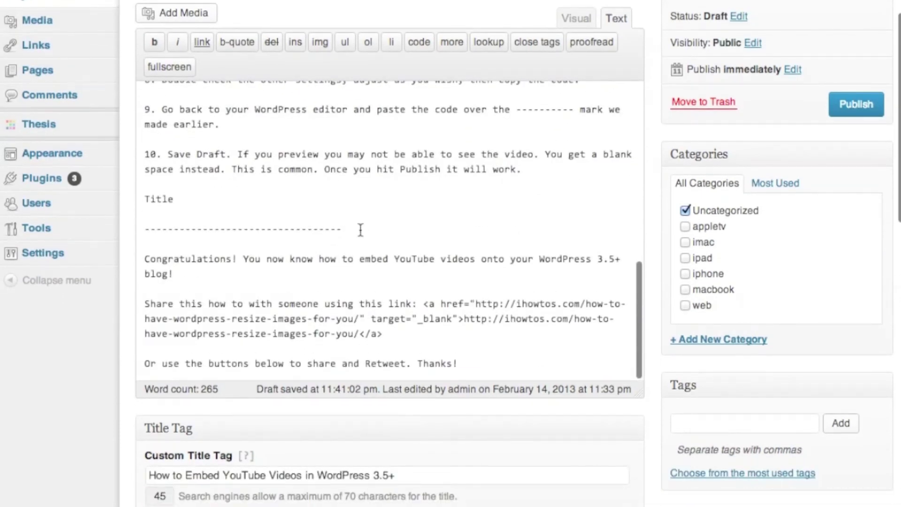
click(359, 229)
drag(366, 228, 189, 238)
drag(139, 236, 138, 226)
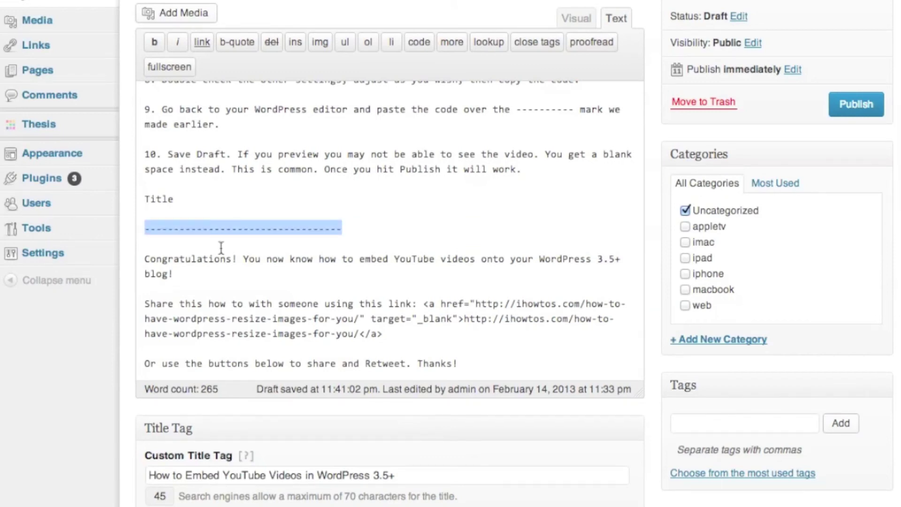
text(<iframe width="599" height="337" src="http://www.youtube.com/embed/6EsoWpTO2qg" frameborder="0" allowfullscreen></iframe>)
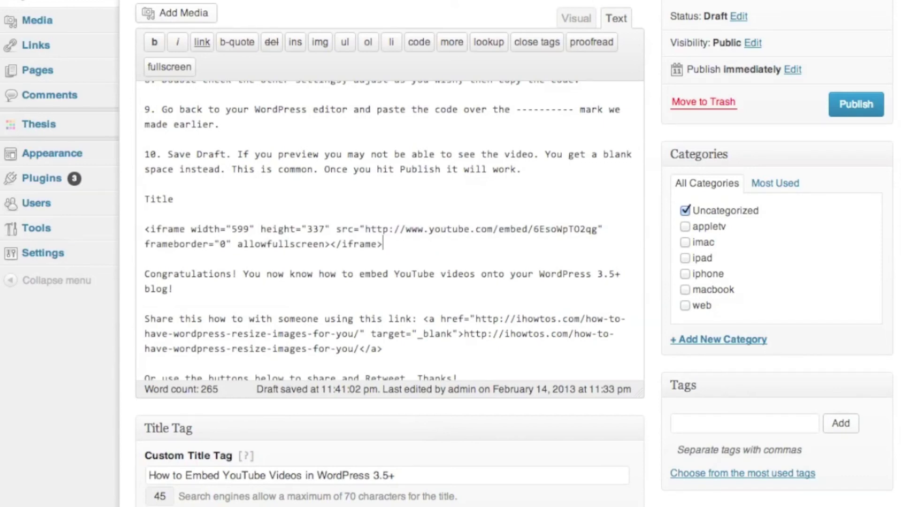
Return to the Visual view, where the video shows as a yellow embed placeholder
click(579, 24)
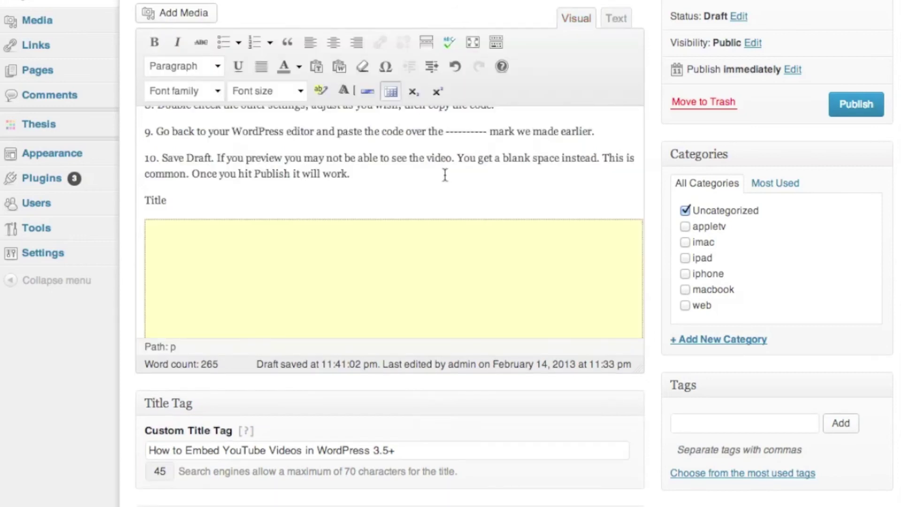
scroll(239, 197, down, 3)
scroll(238, 196, down, 2)
scroll(239, 196, up, 3)
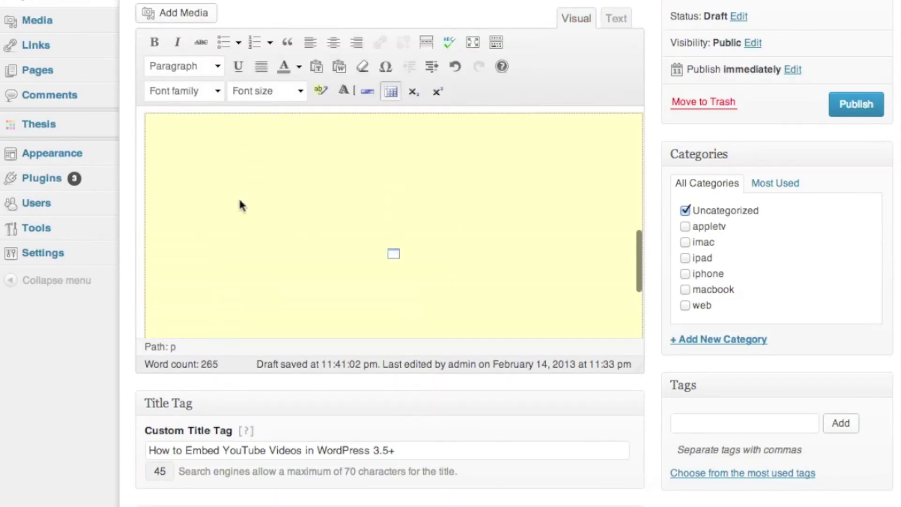
scroll(239, 196, up, 1)
scroll(239, 196, down, 1)
scroll(239, 200, down, 2)
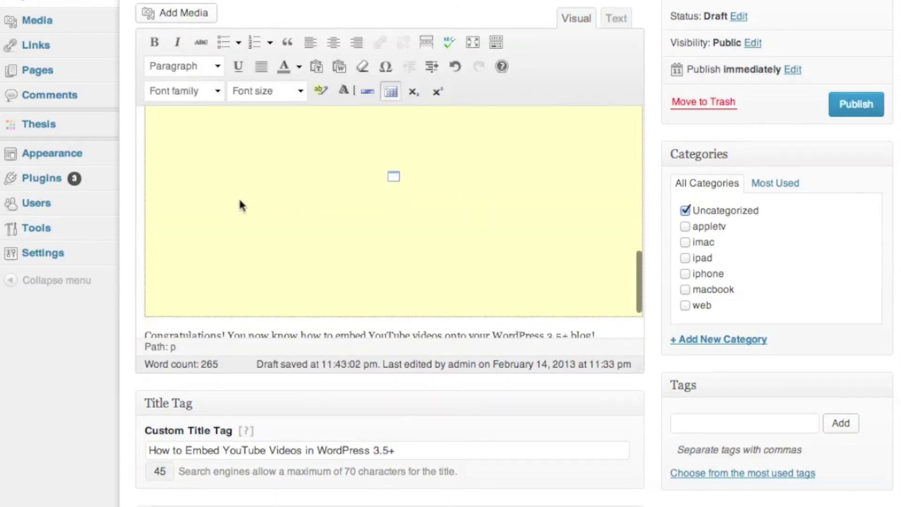
scroll(239, 204, down, 1)
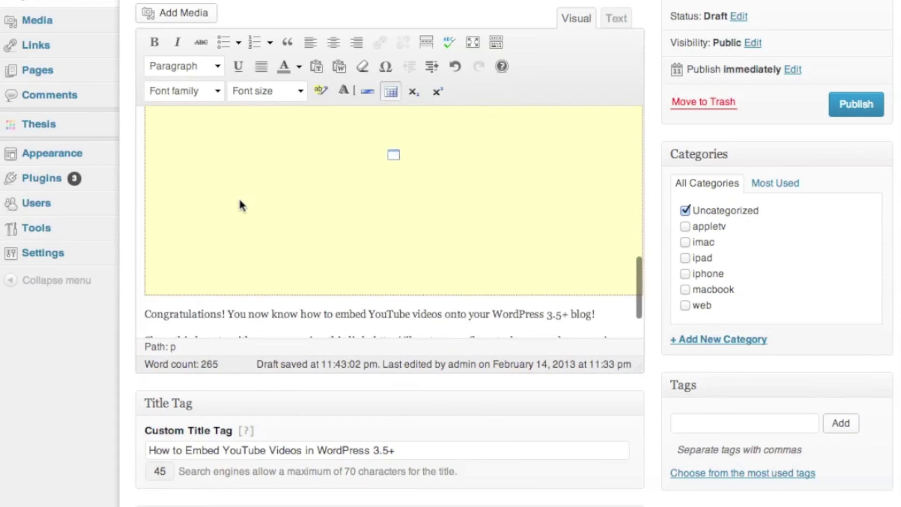
scroll(239, 204, up, 3)
scroll(238, 205, up, 3)
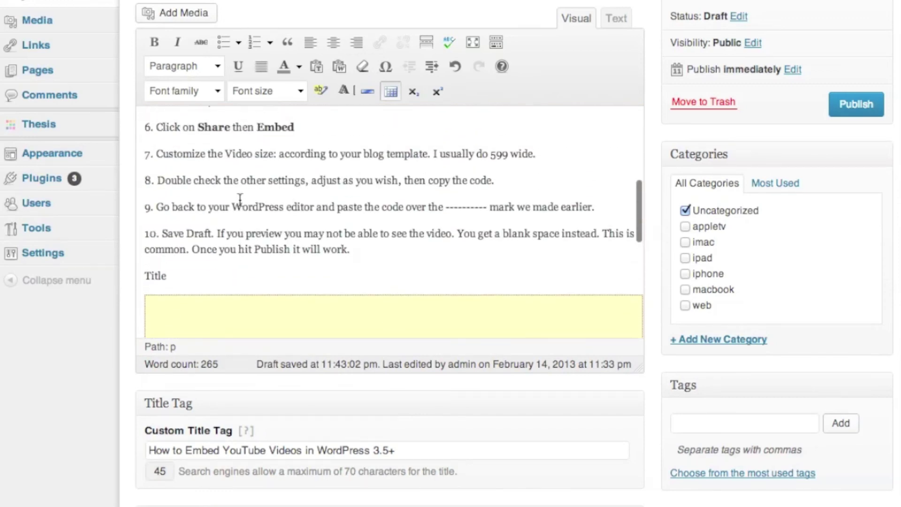
scroll(659, 141, up, 2)
scroll(659, 159, up, 2)
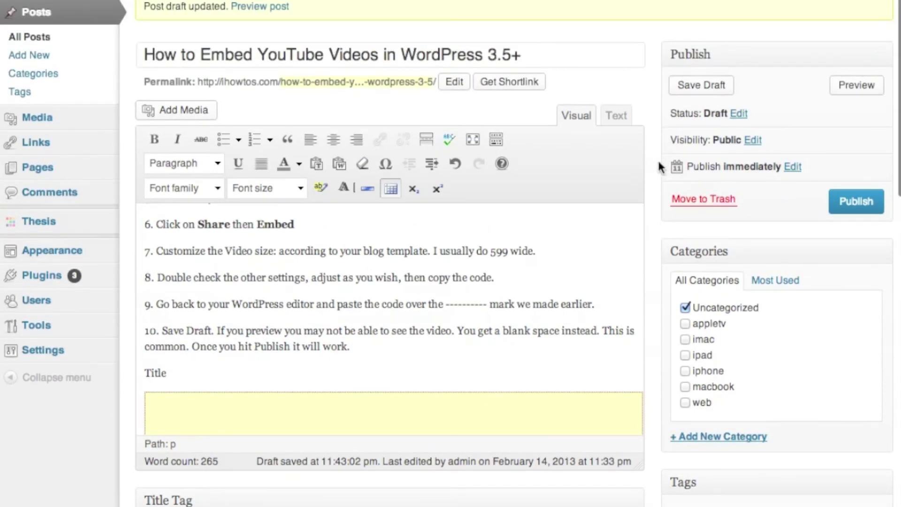
Save the post as a draft and review its preview on the blog
click(718, 92)
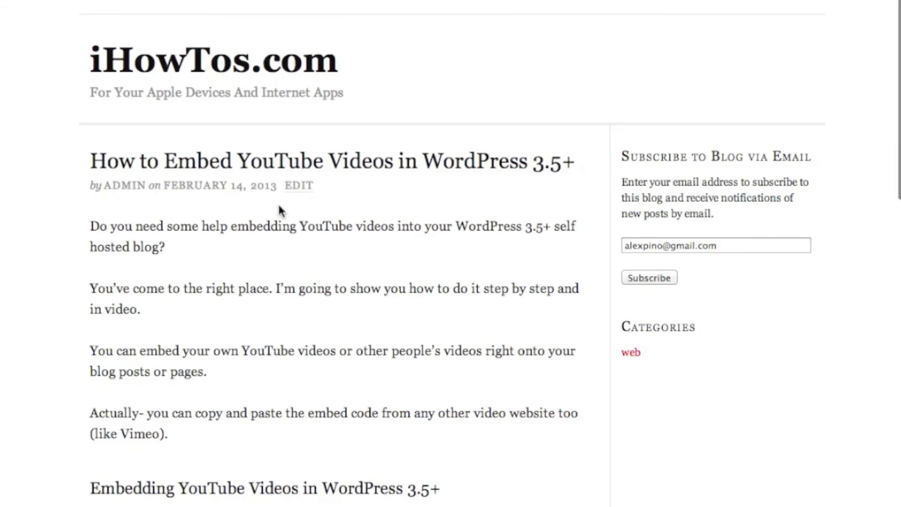
scroll(97, 185, down, 3)
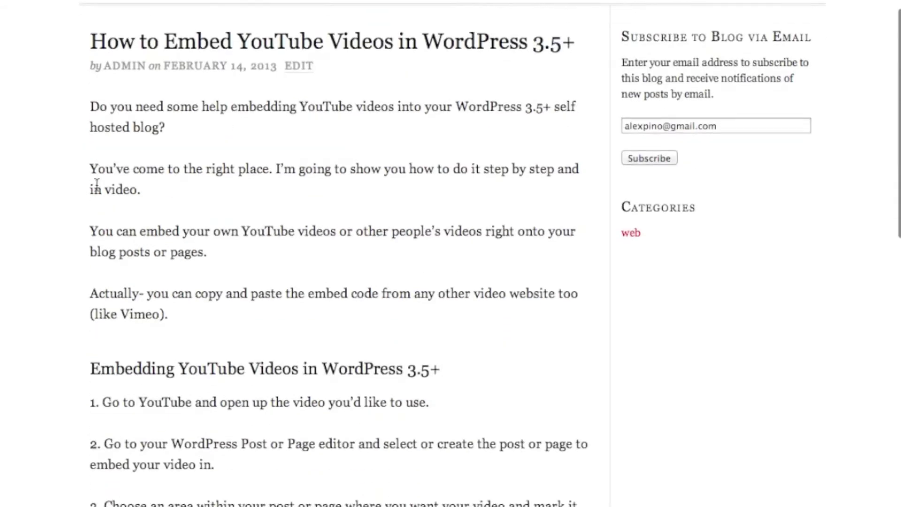
scroll(96, 185, down, 3)
scroll(97, 184, down, 5)
scroll(96, 185, down, 5)
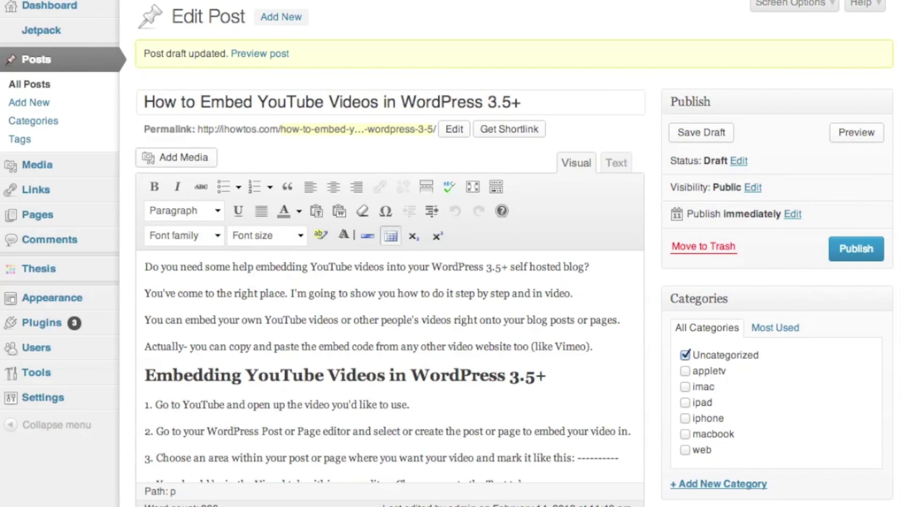
Publish the 'How to Embed YouTube Videos in WordPress 3.5+' post
click(869, 248)
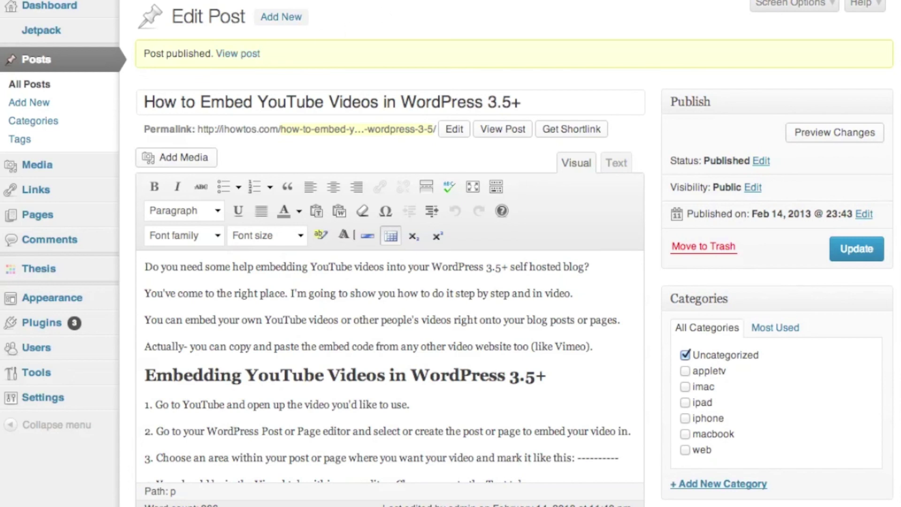
scroll(276, 331, down, 3)
scroll(276, 336, down, 5)
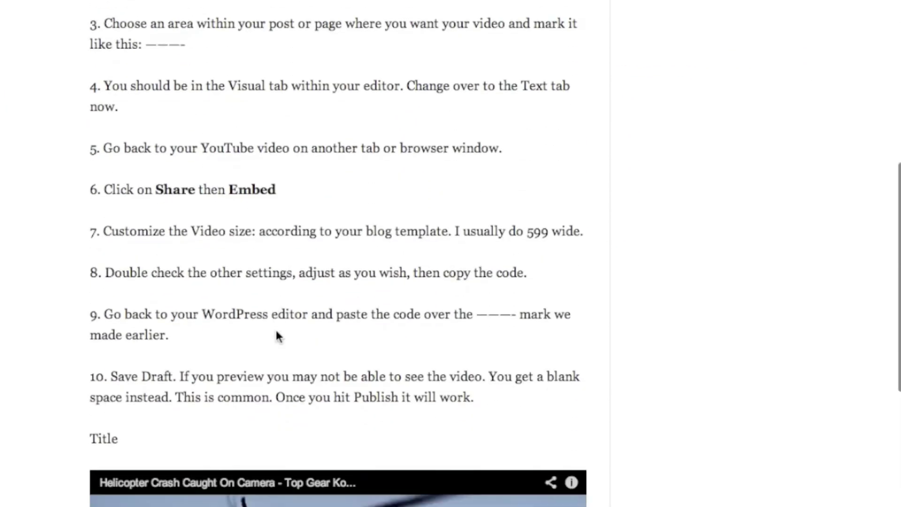
scroll(276, 335, down, 5)
scroll(348, 365, down, 2)
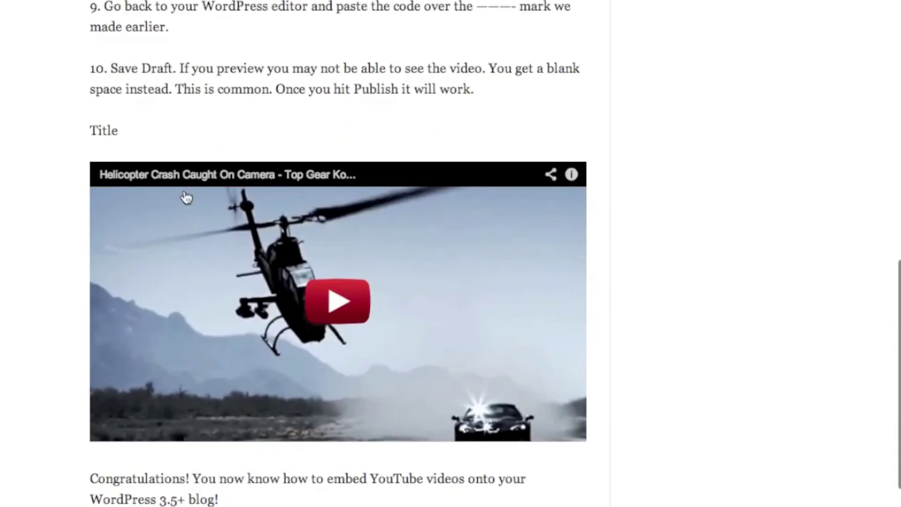
scroll(145, 264, down, 1)
scroll(145, 263, down, 3)
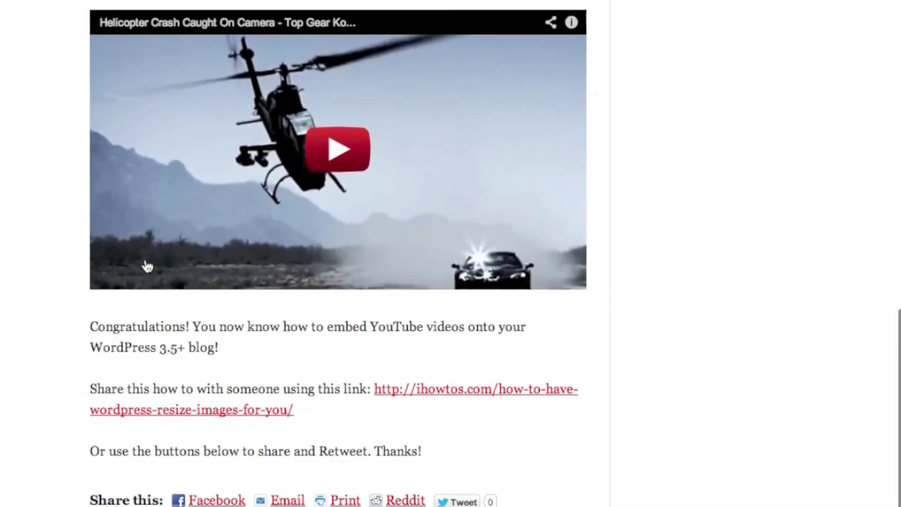
scroll(147, 265, up, 2)
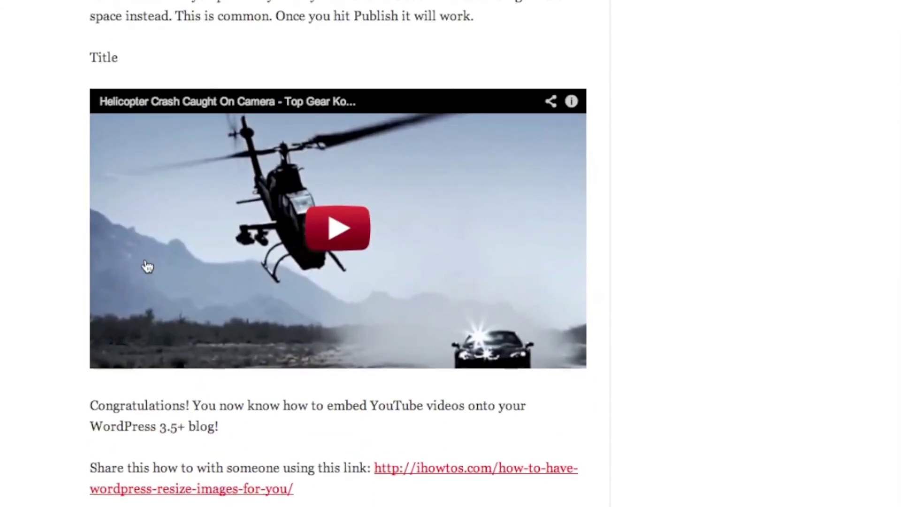